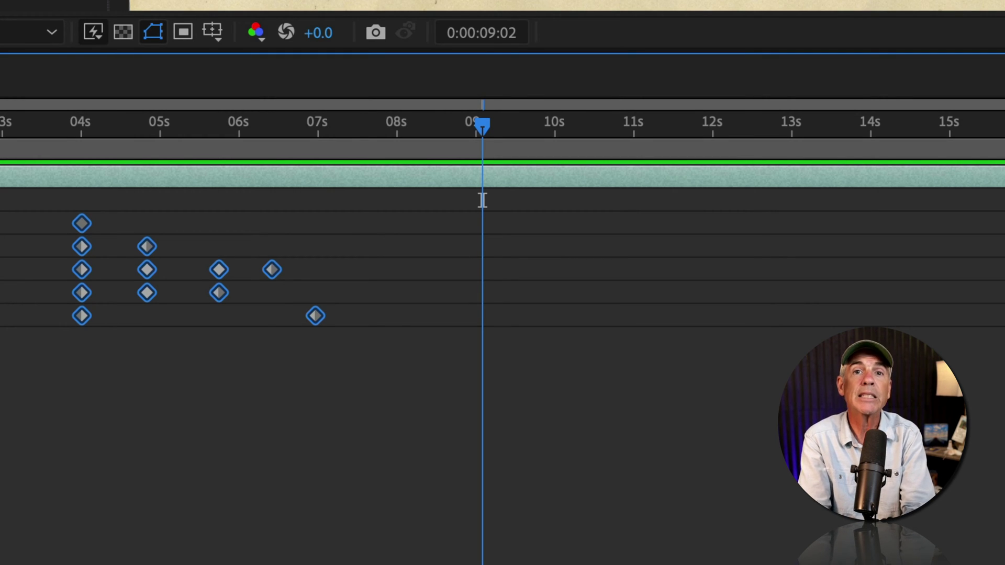
- Check the About After Effects screen, which confirms version 24.4.0
key(super+shift+v)
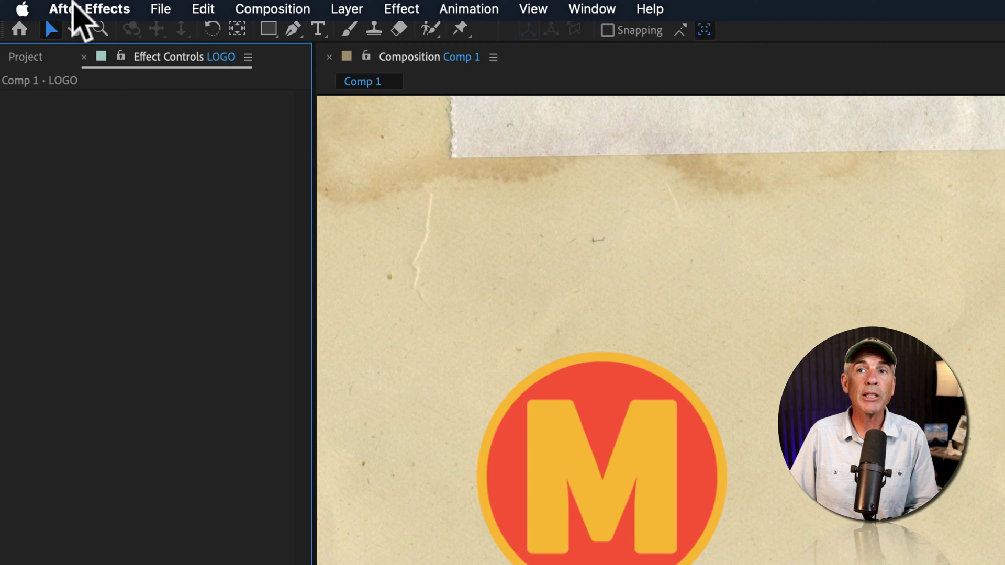
click(81, 10)
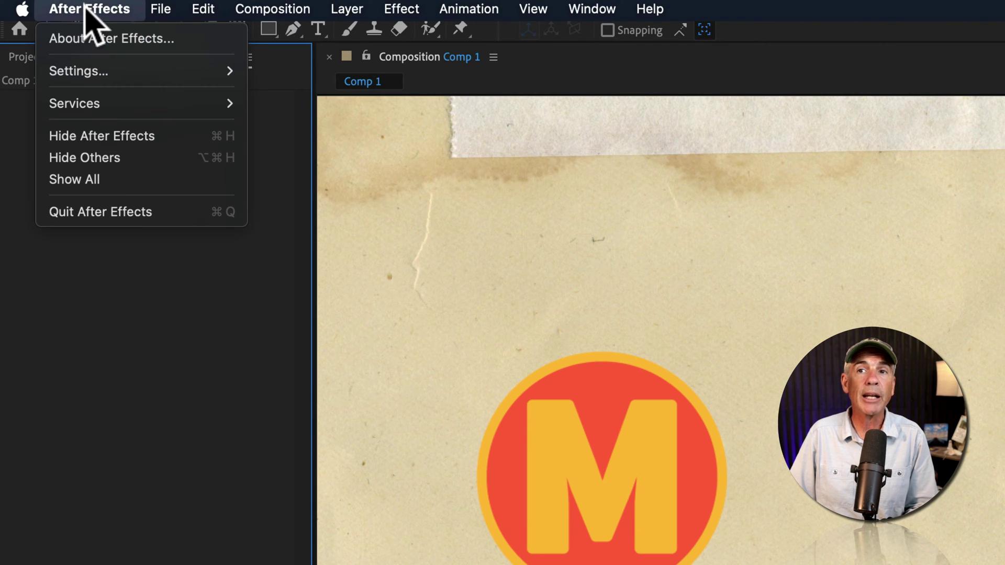
click(216, 38)
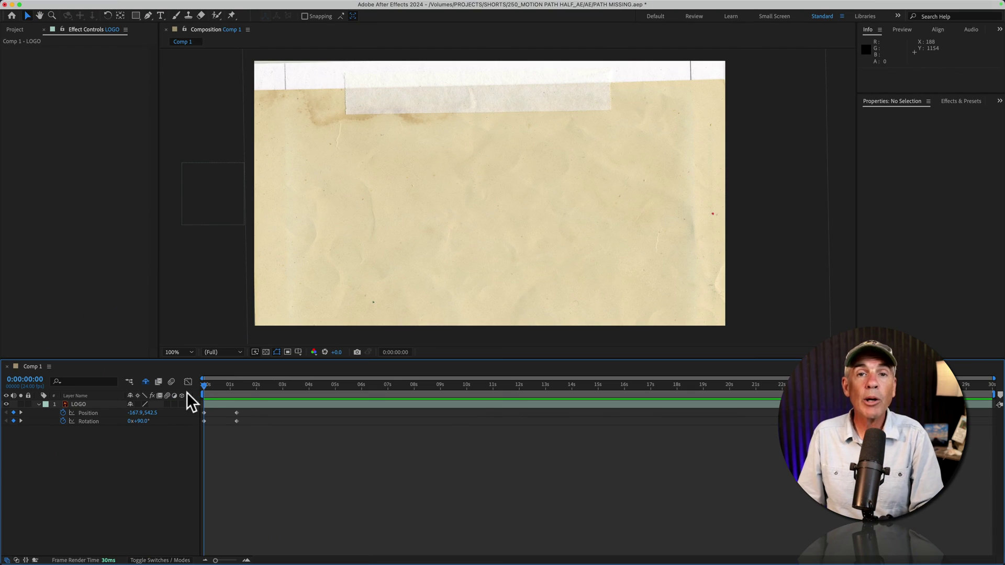
- Scrub the timeline to watch the rotated logo roll in from the left to center
mouse_move(203, 386)
mouse_down()
mouse_move(268, 400)
mouse_move(168, 401)
mouse_move(241, 401)
mouse_up()
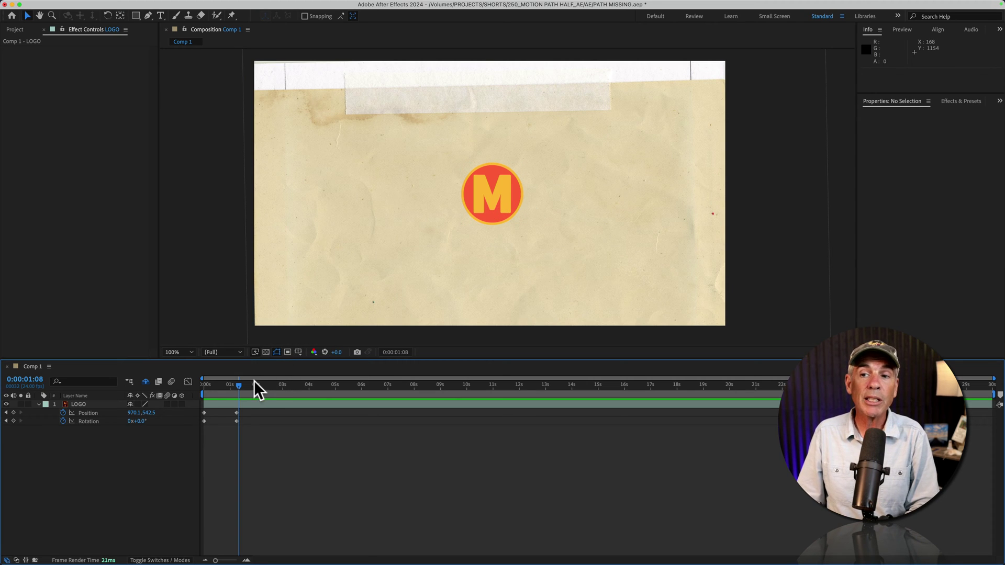
mouse_move(242, 386)
mouse_down()
mouse_move(343, 384)
mouse_move(204, 397)
mouse_up()
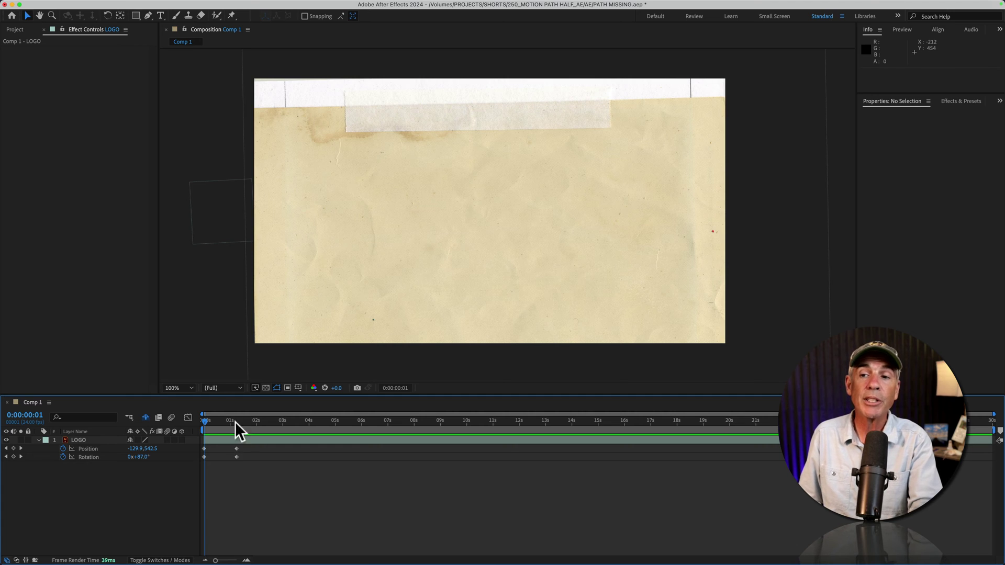
- Enlarge the Timeline and copy the LOGO layer's four Position and Rotation keyframes
drag(236, 396, 236, 196)
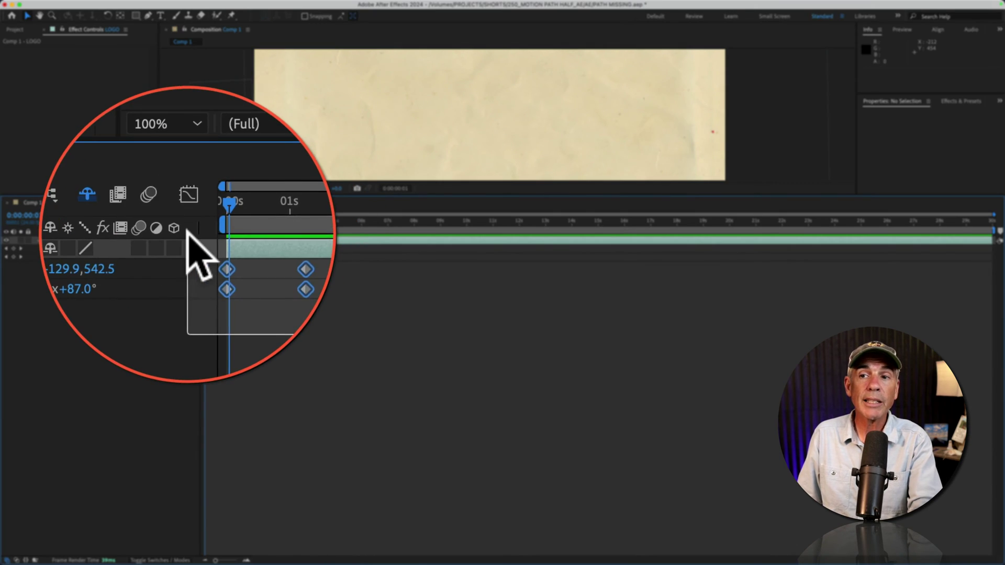
drag(196, 250, 236, 282)
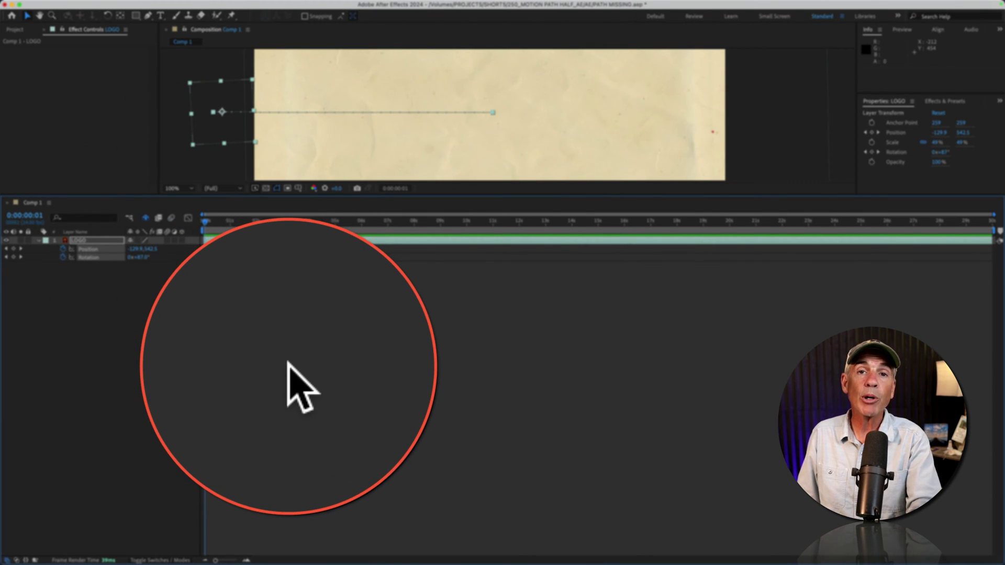
key(super+c)
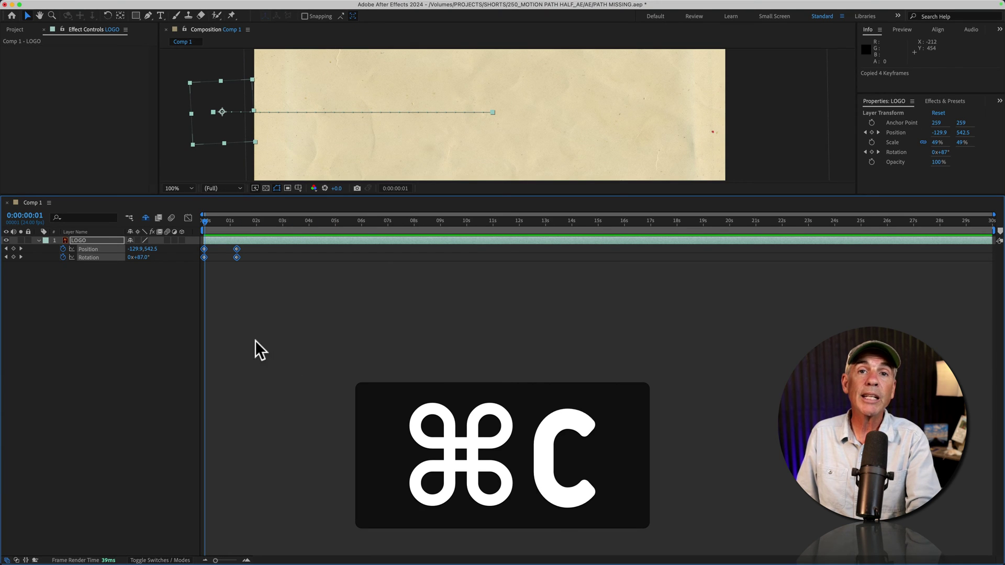
click(102, 6)
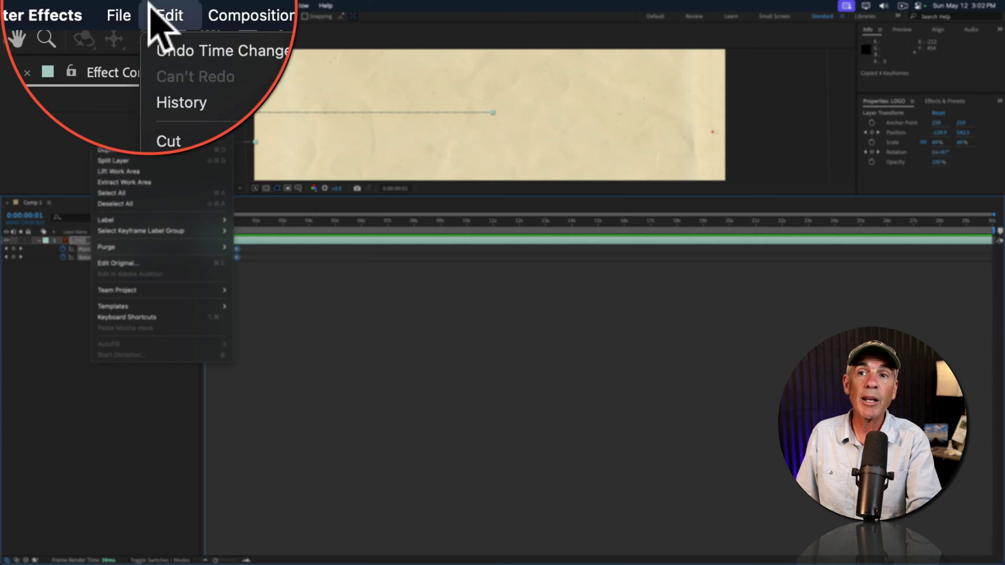
- Paste the copied keyframes with the current time at the 4-second mark
click(149, 153)
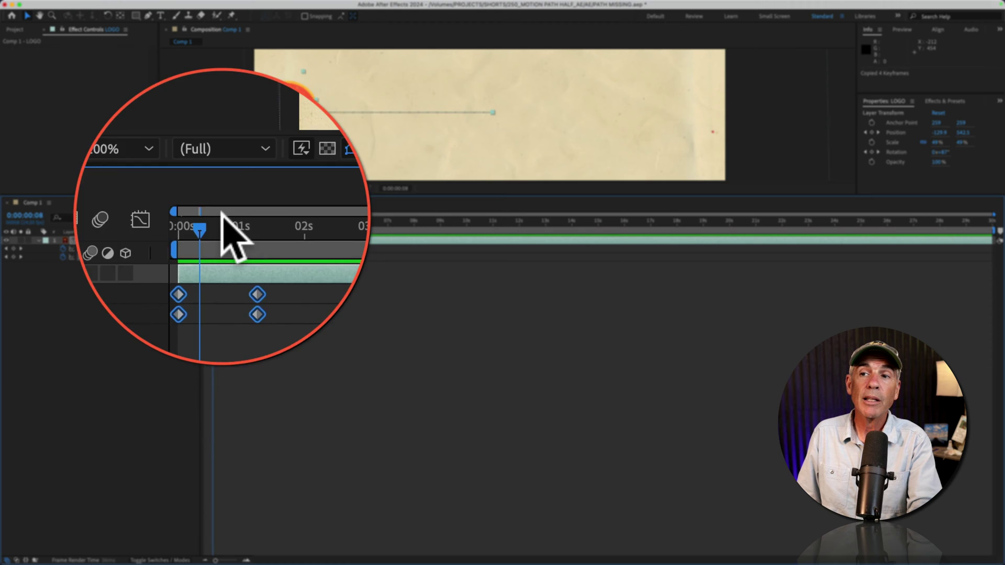
drag(208, 222, 310, 226)
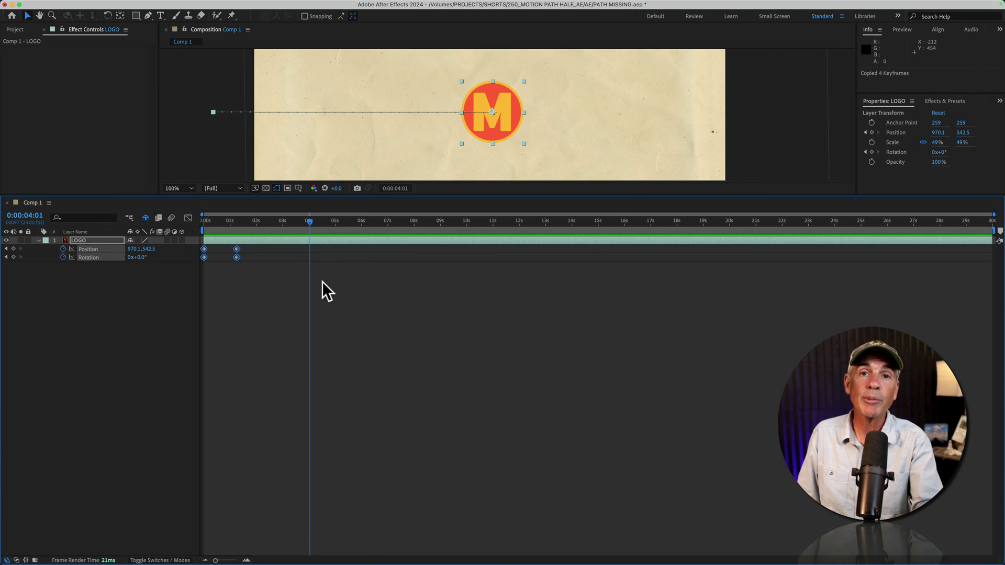
key(super+v)
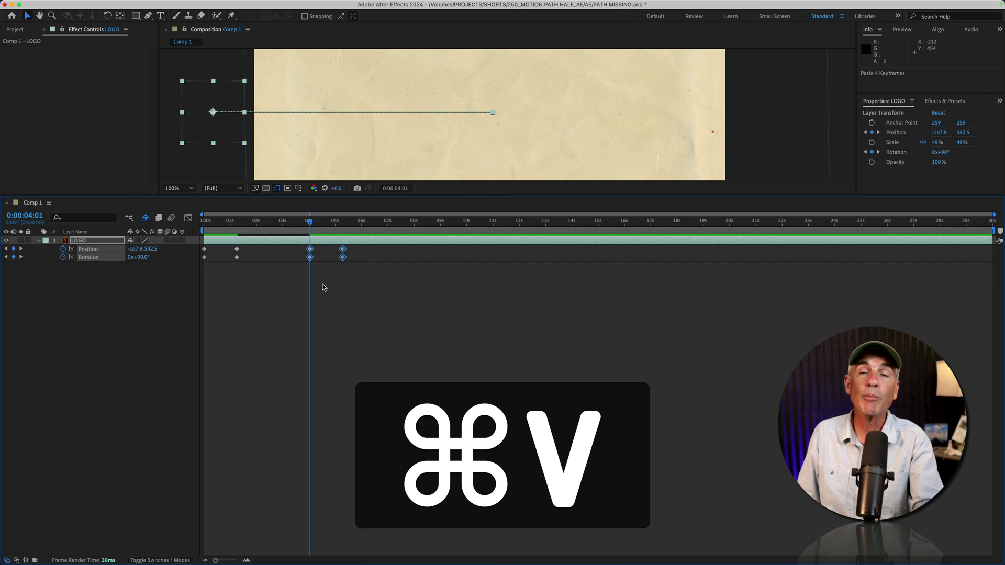
click(102, 5)
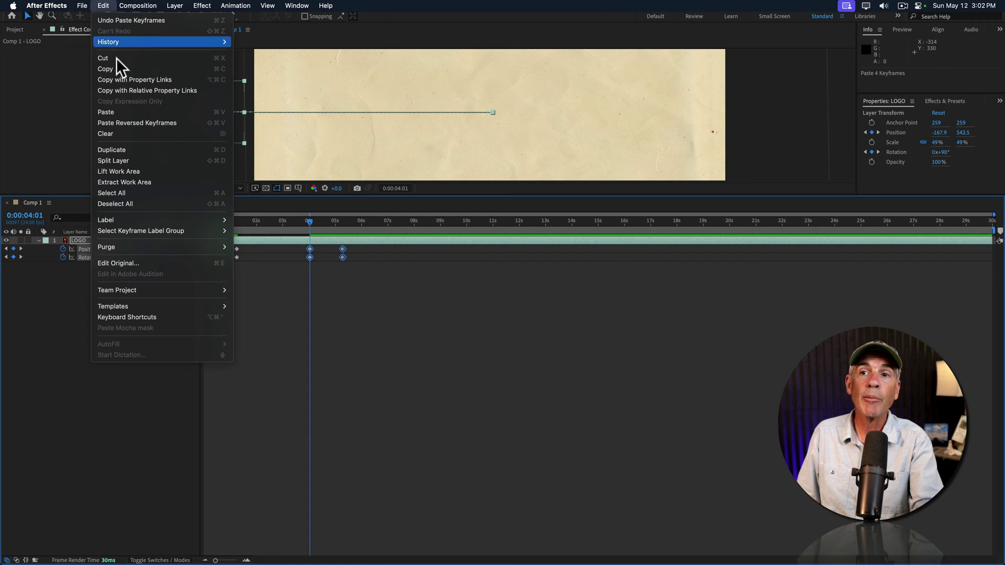
click(126, 111)
- Apply Time-Reverse Keyframes to the pasted keyframes from 4 seconds on
click(390, 282)
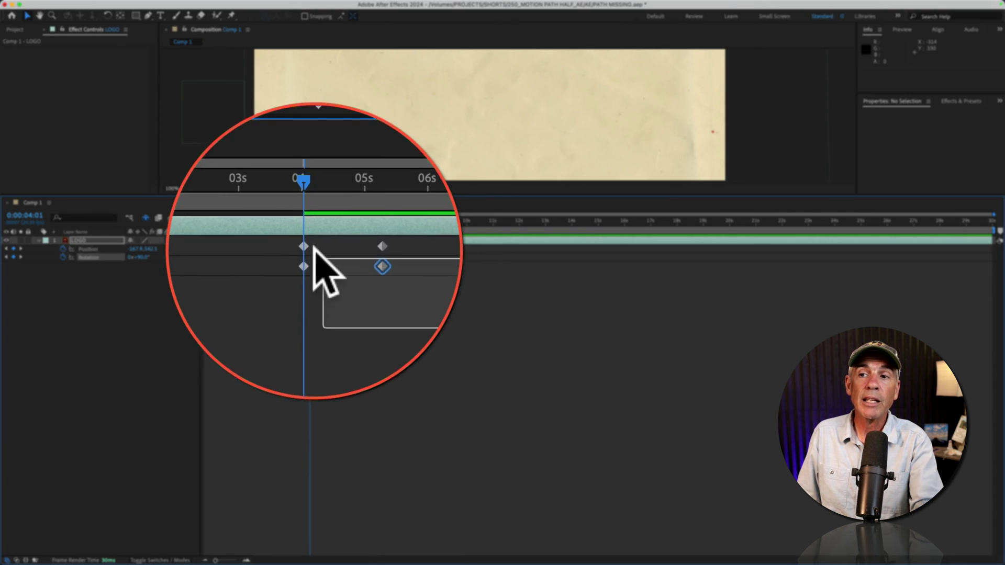
drag(353, 271, 312, 253)
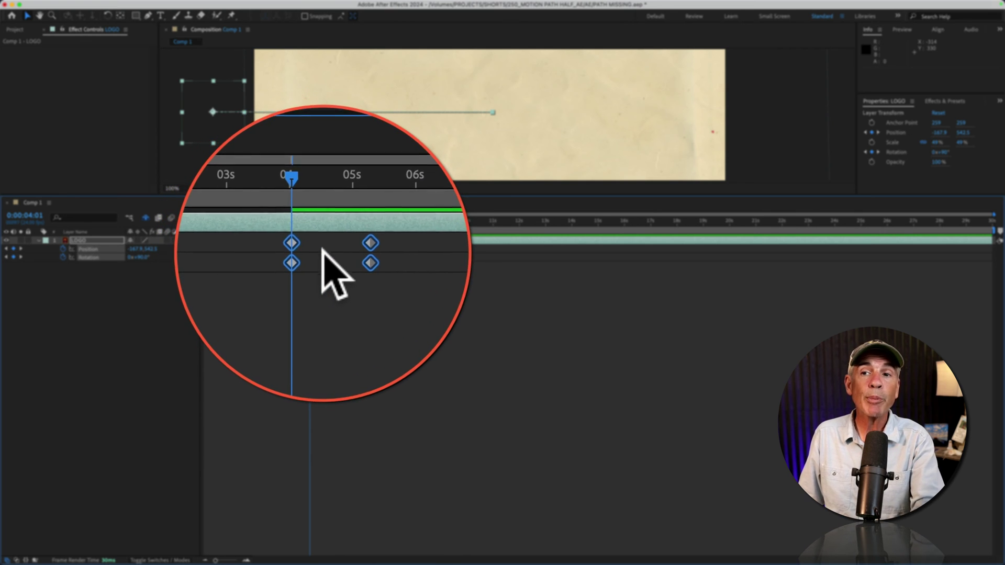
right_click(313, 250)
mouse_move(334, 403)
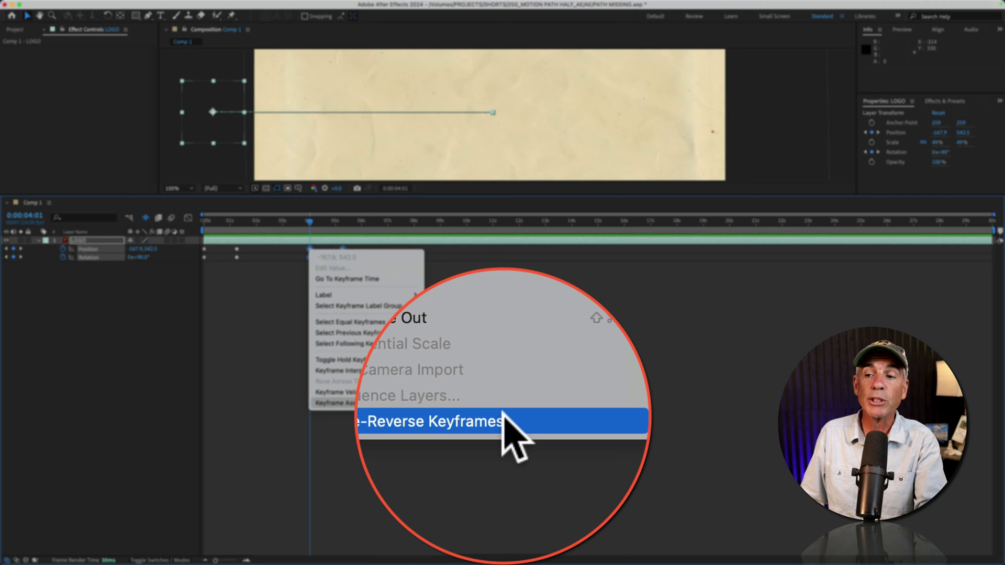
click(515, 436)
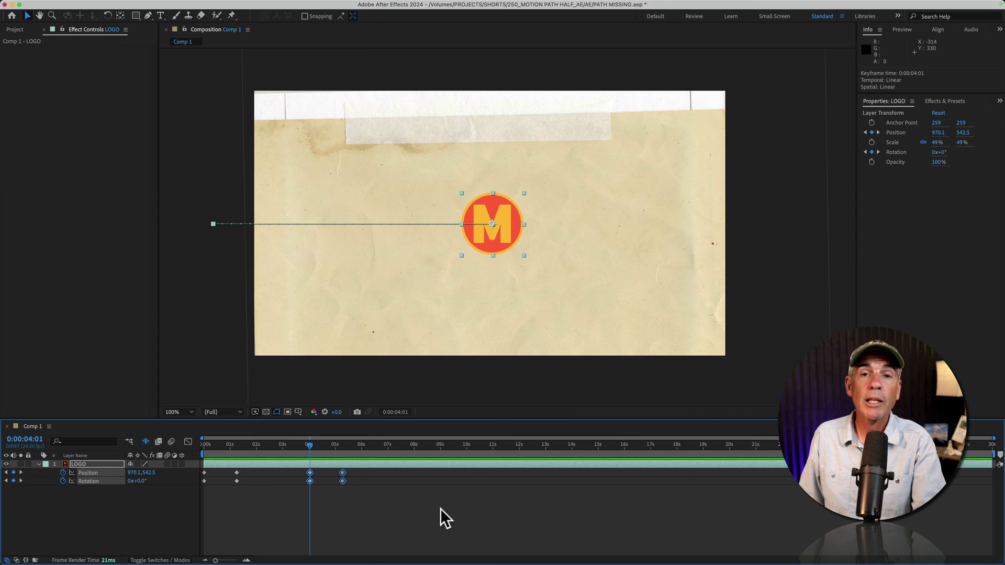
- End the work area at about 6 seconds and preview the animation
click(374, 445)
key(n)
key(space)
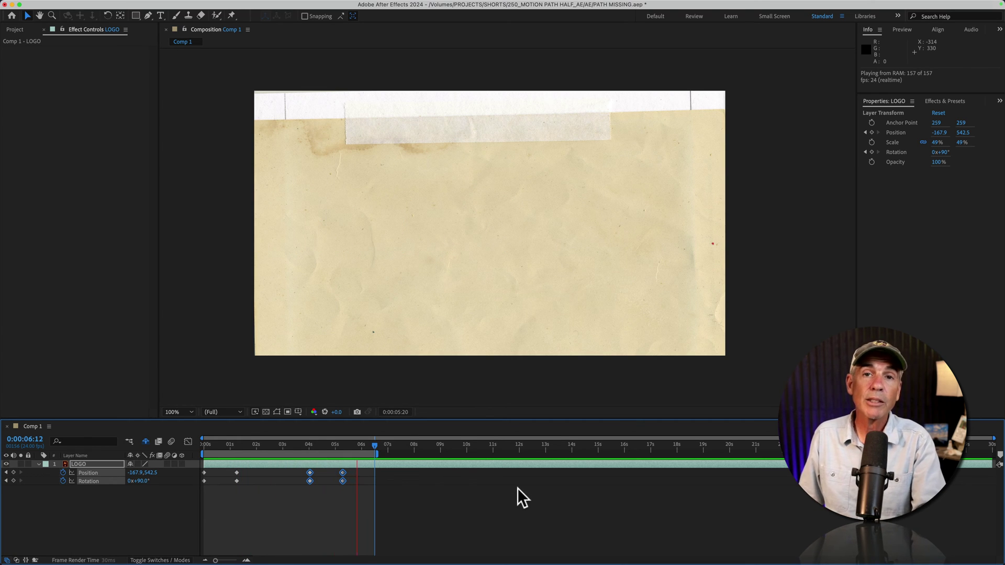
key(space)
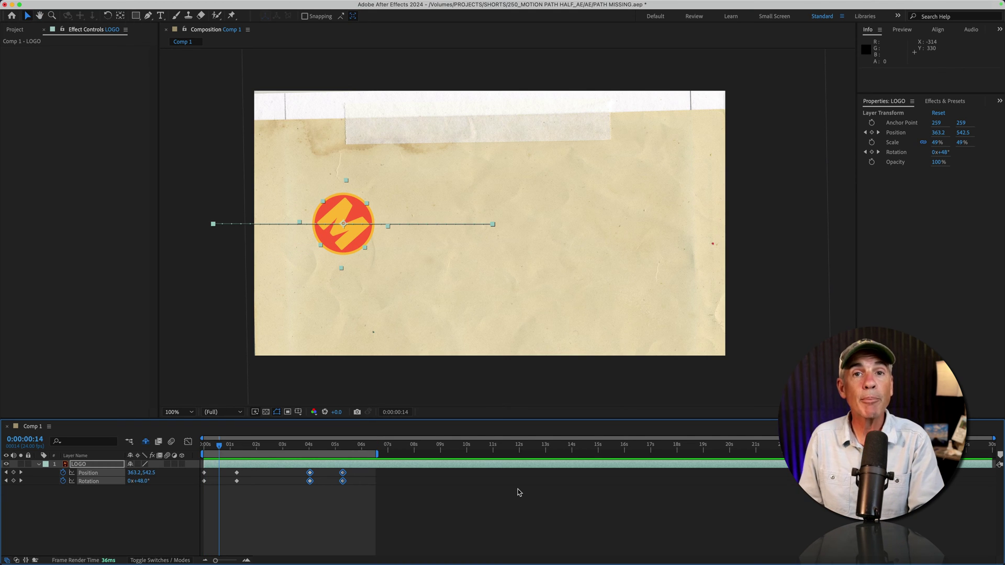
- Delete the reversed keyframes and copy the four original Position and Rotation keyframes
drag(366, 508, 305, 471)
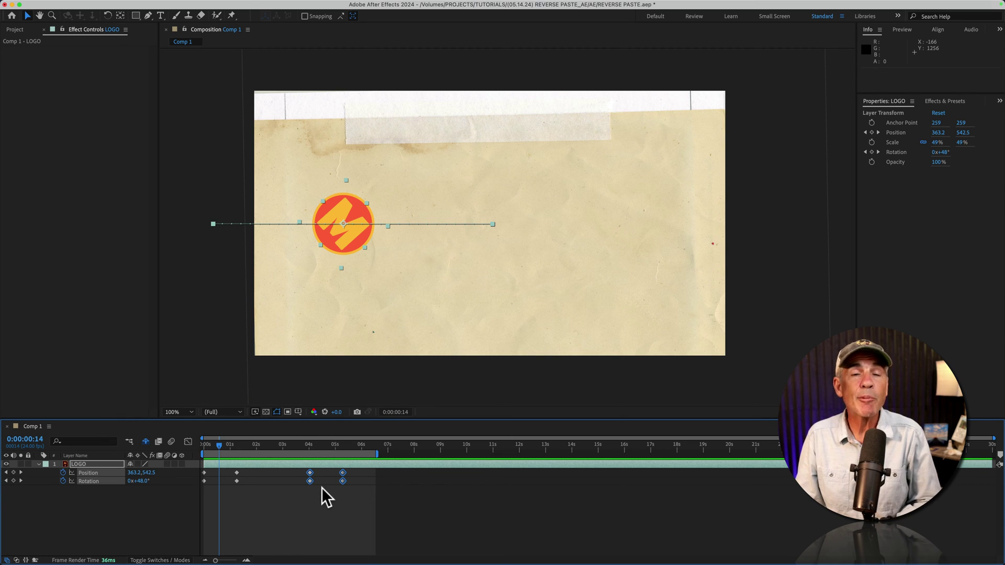
key(BackSpace)
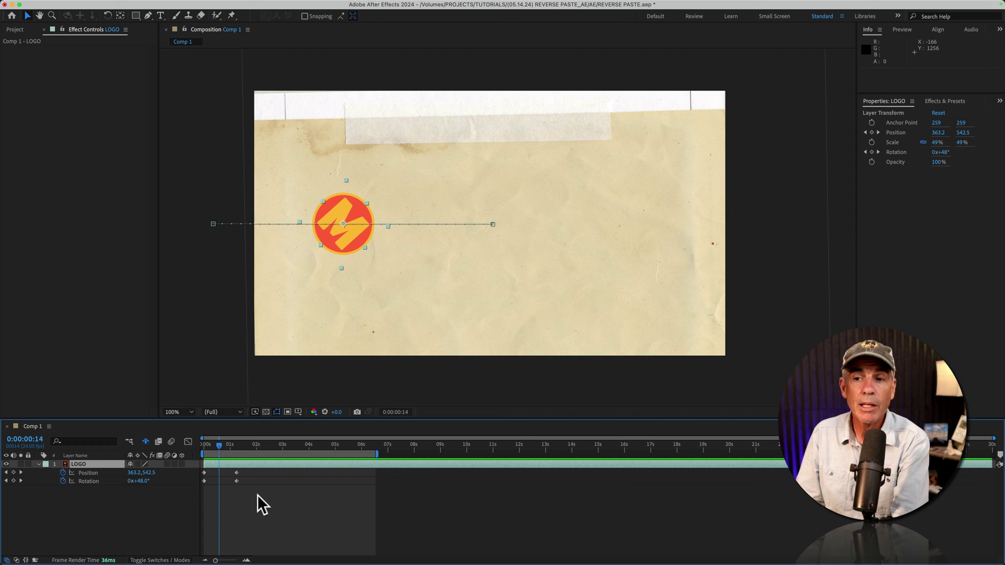
mouse_move(253, 490)
mouse_down()
mouse_move(203, 475)
mouse_move(235, 449)
mouse_up()
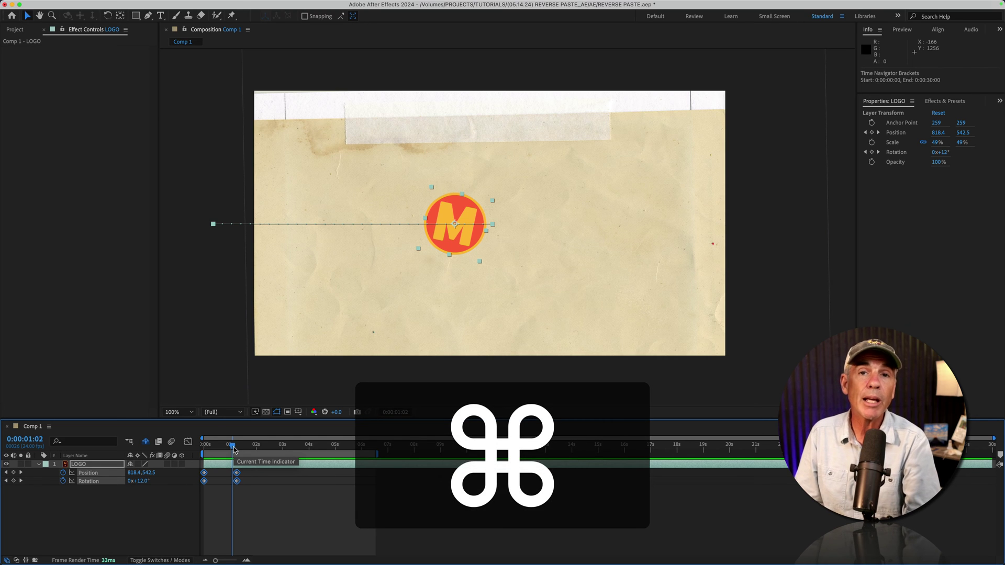
key(super+c)
click(107, 5)
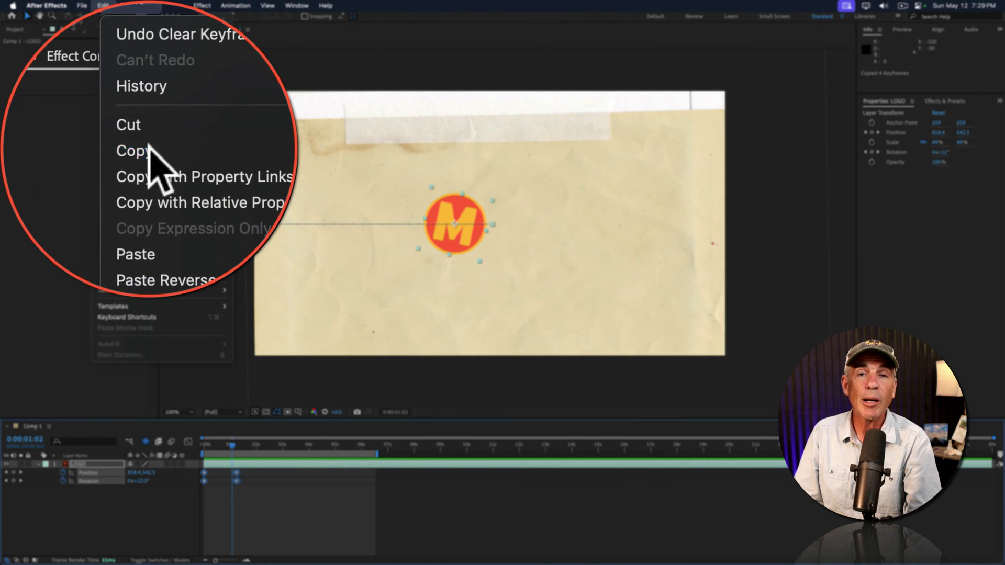
click(149, 149)
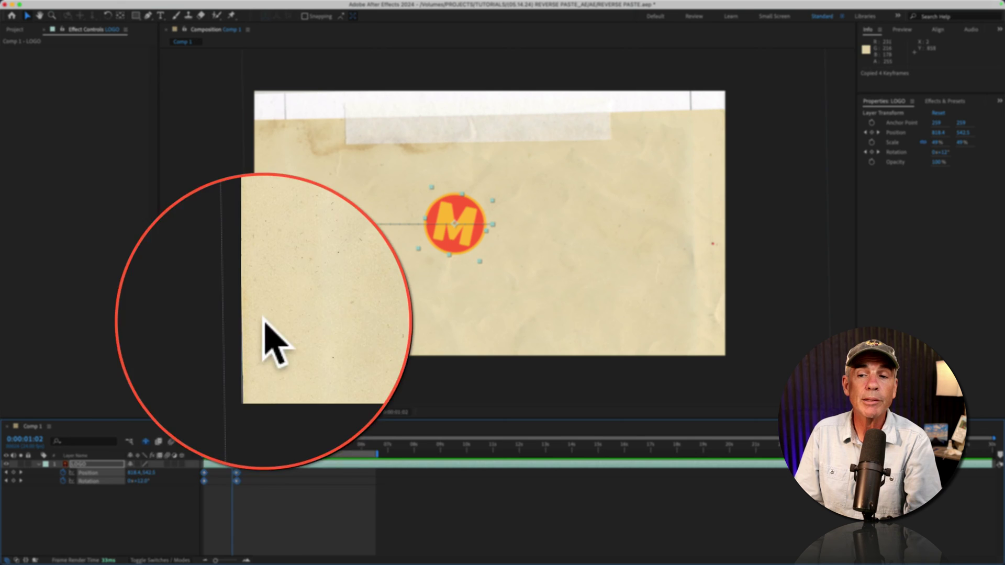
- Paste the keyframes reversed at about 3:23, then scrub to watch the logo exit left
drag(228, 416, 307, 416)
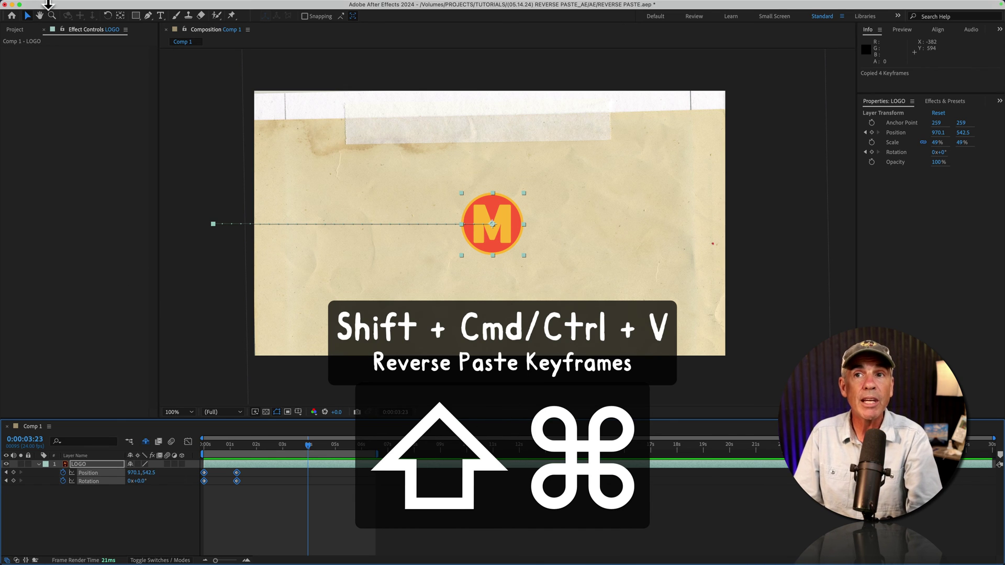
click(104, 6)
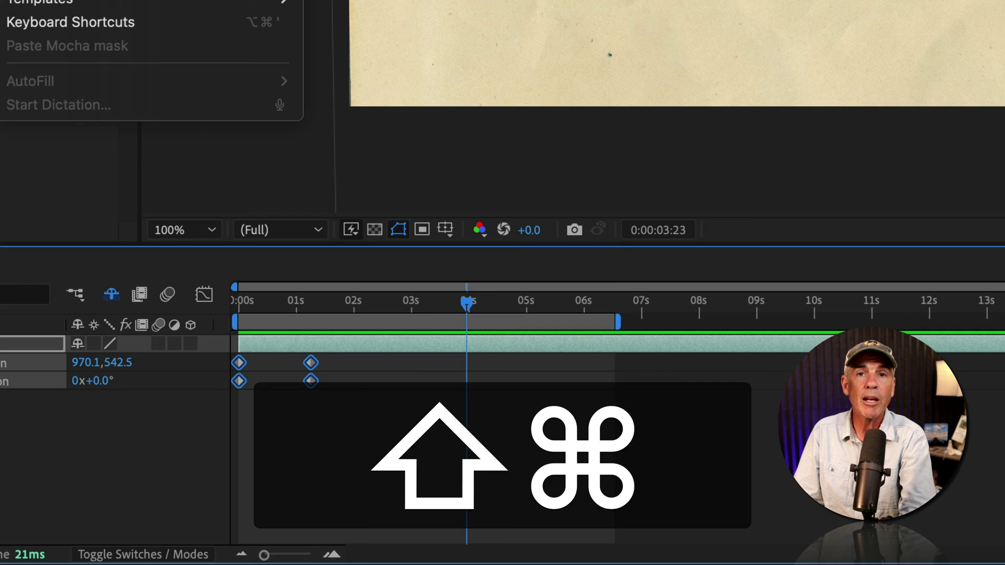
key(super+shift+v)
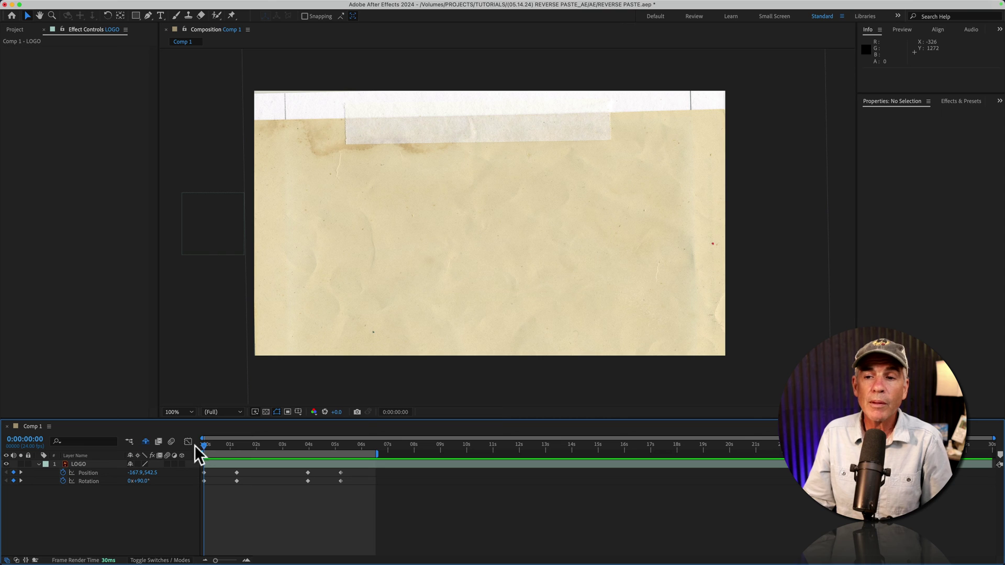
click(203, 446)
drag(203, 444, 338, 460)
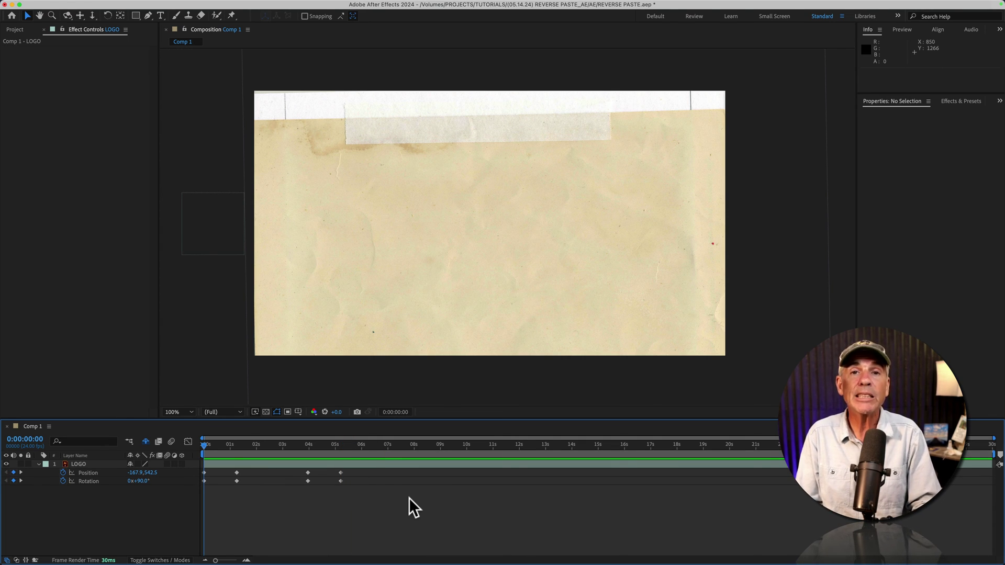
- Apply Easy Ease (F9) to the reversed keyframes at 4 and 5 seconds
drag(349, 486, 306, 471)
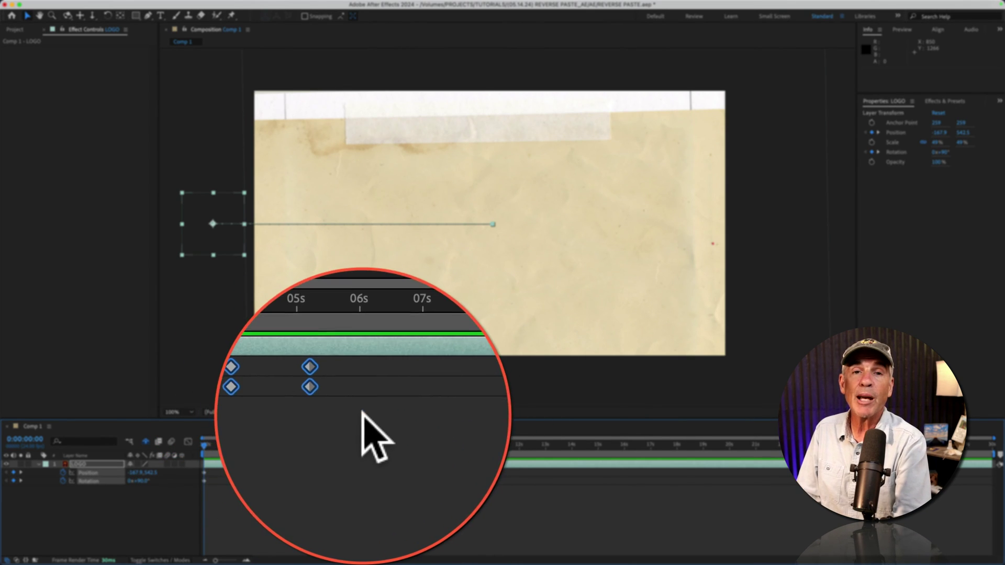
key(F9)
click(315, 448)
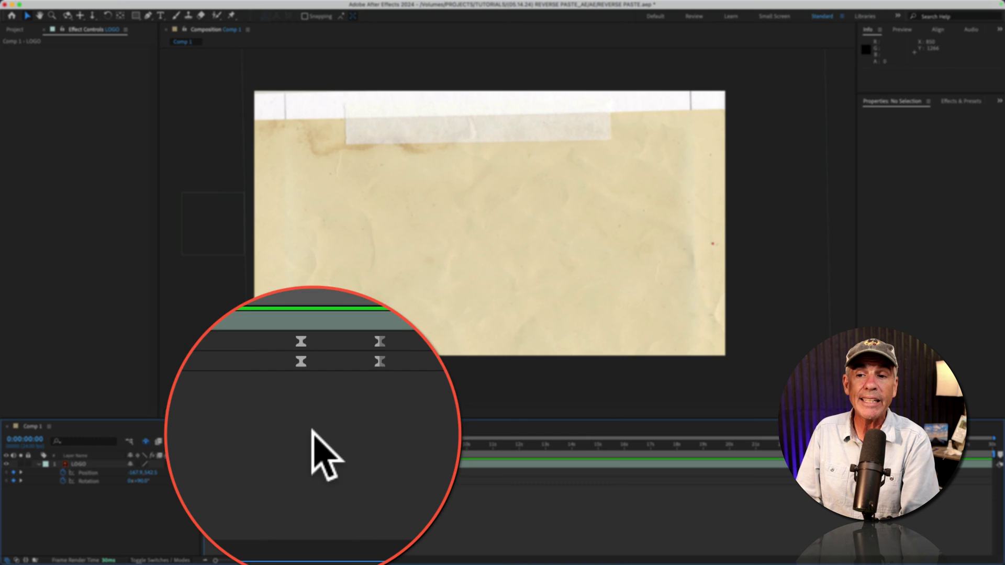
drag(259, 409, 224, 435)
click(271, 448)
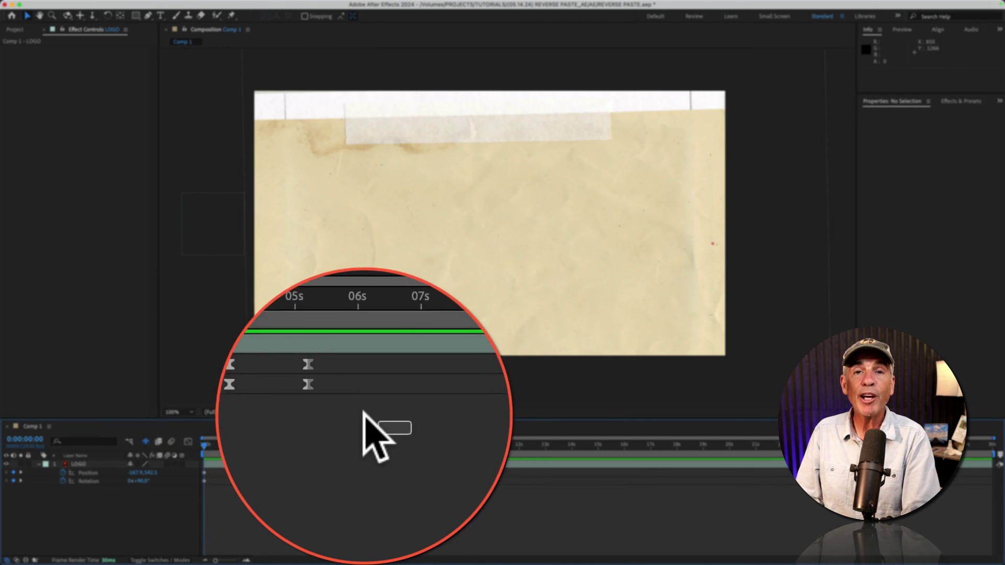
drag(315, 425, 408, 472)
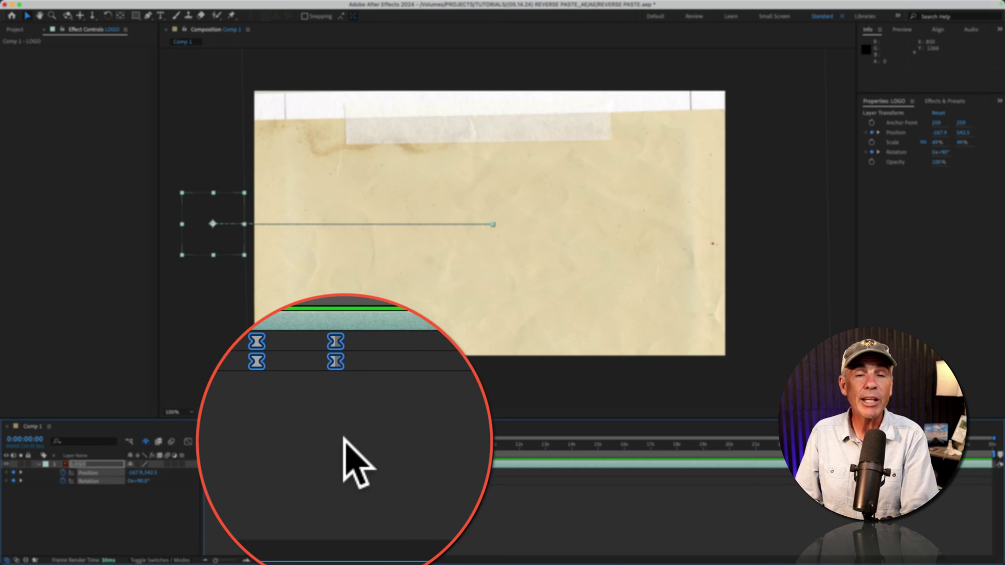
click(345, 448)
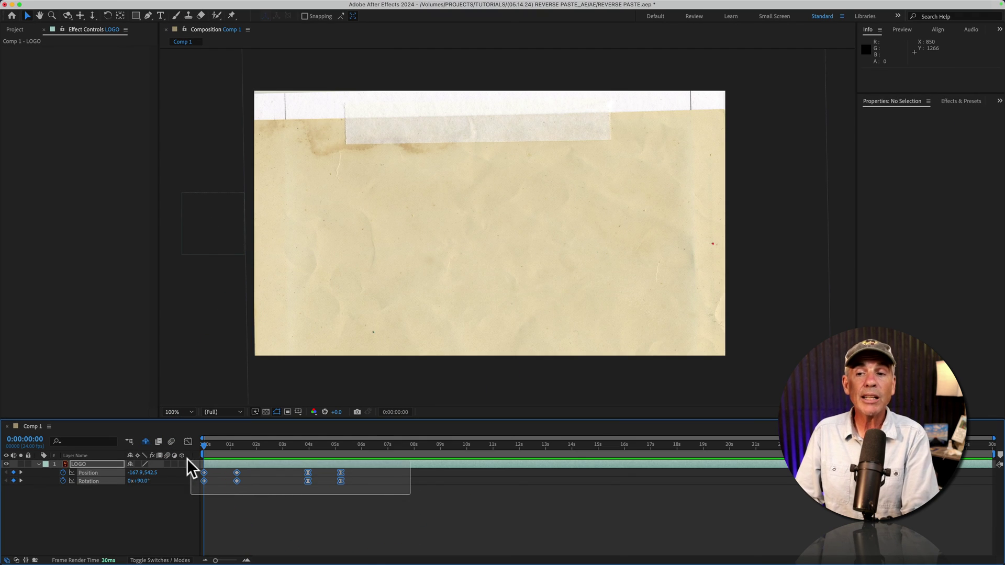
- Copy all eight keyframes and paste them reversed from about 8:22, spanning 9–14 seconds
drag(184, 458, 193, 472)
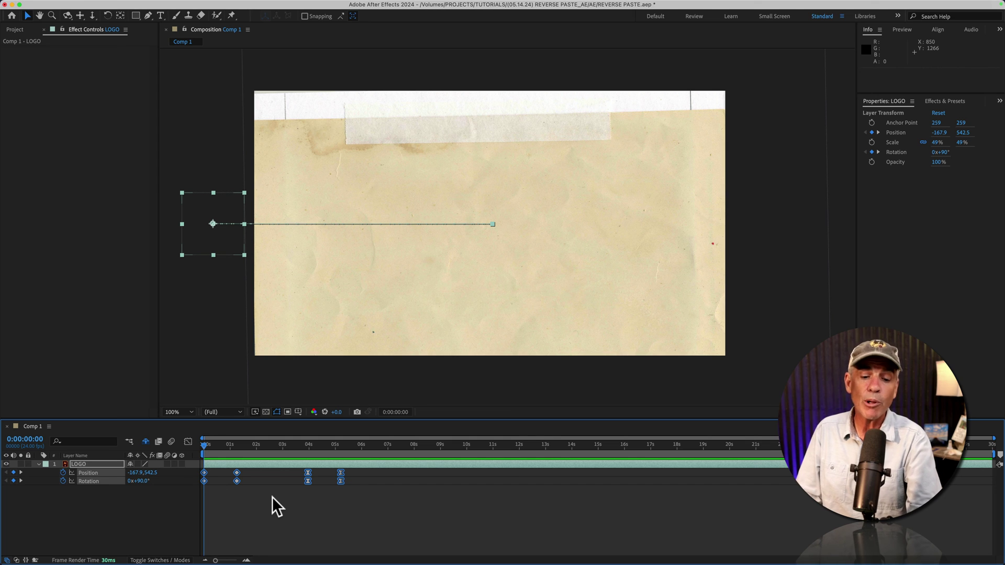
key(super+c)
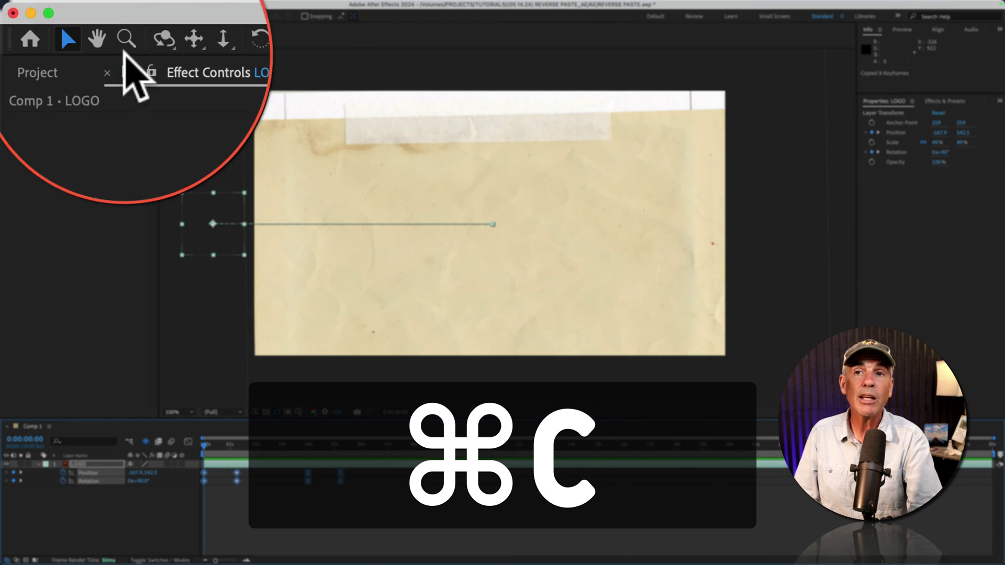
click(154, 15)
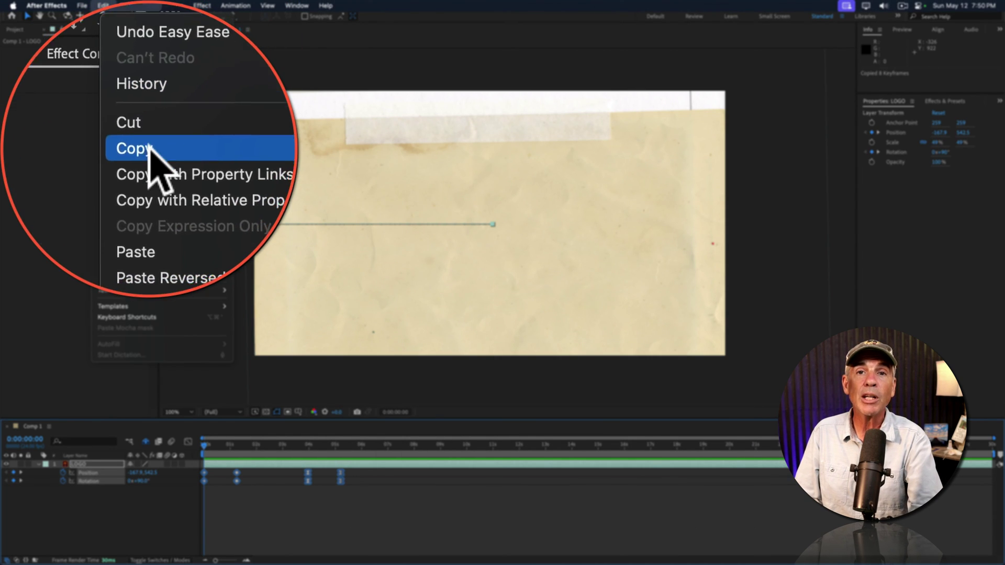
drag(360, 416, 439, 421)
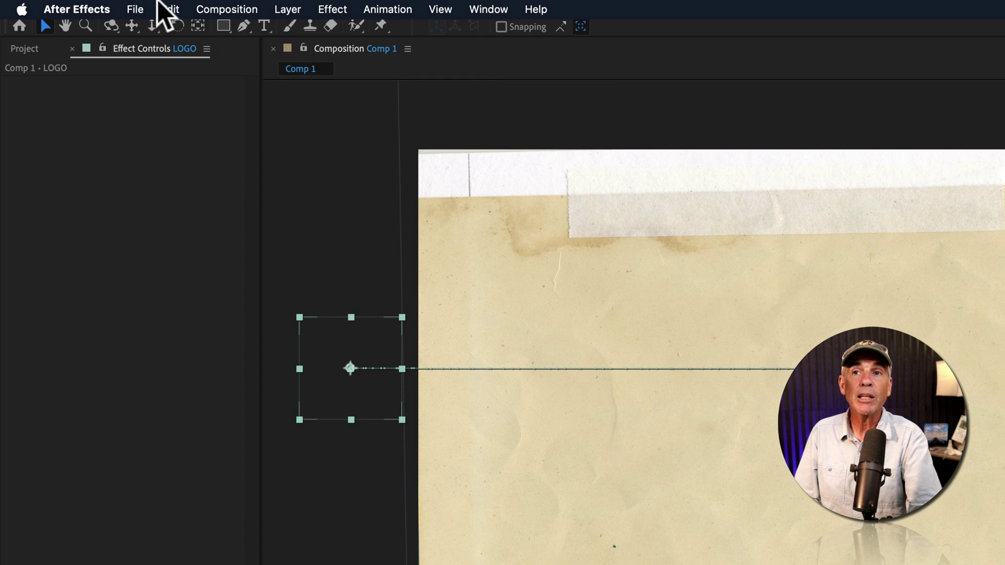
click(170, 9)
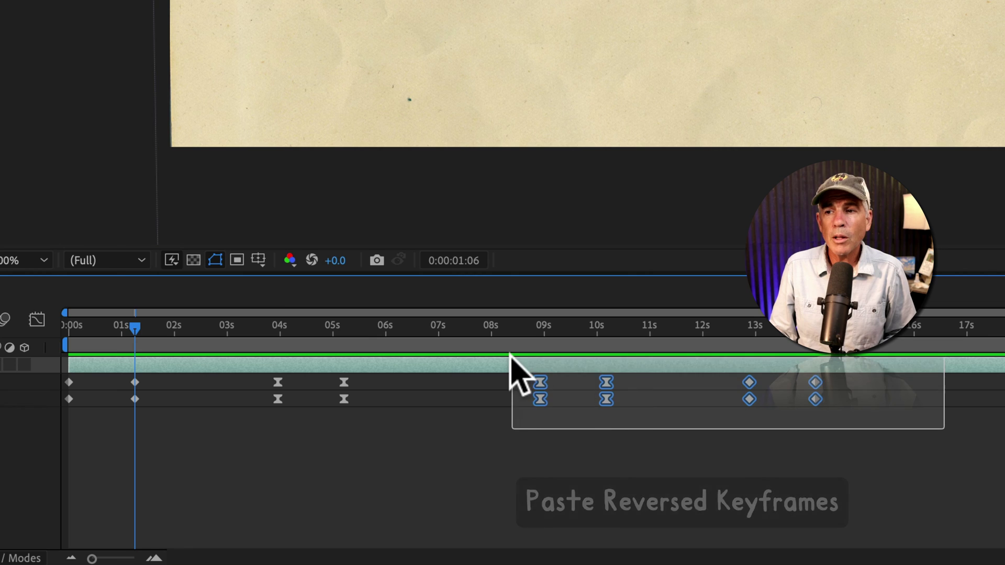
- Select each keyframe pair in turn (0–1, 13–14, 4–5, 9–10 seconds) to compare them
drag(512, 363, 512, 363)
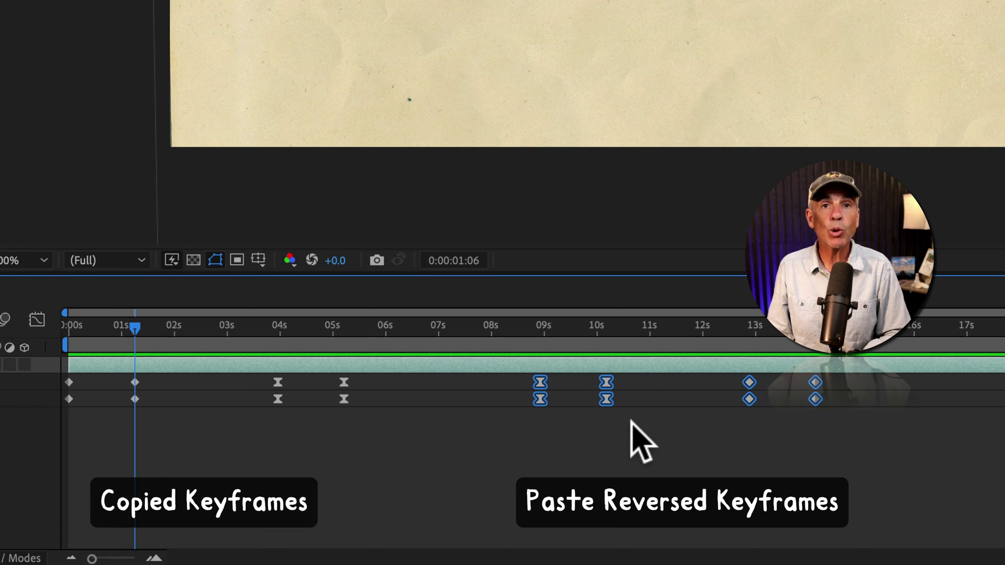
drag(162, 428, 63, 375)
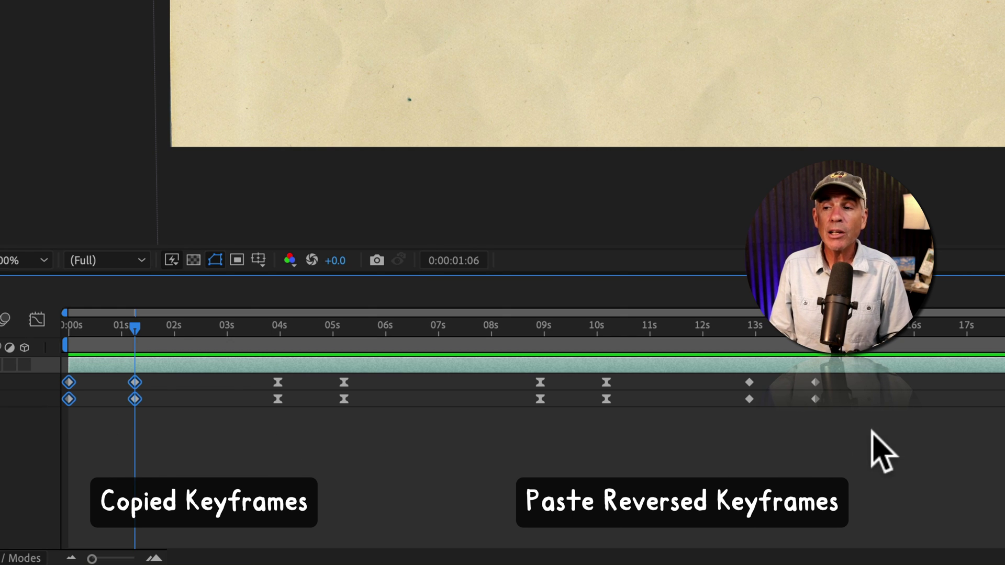
drag(871, 432, 732, 387)
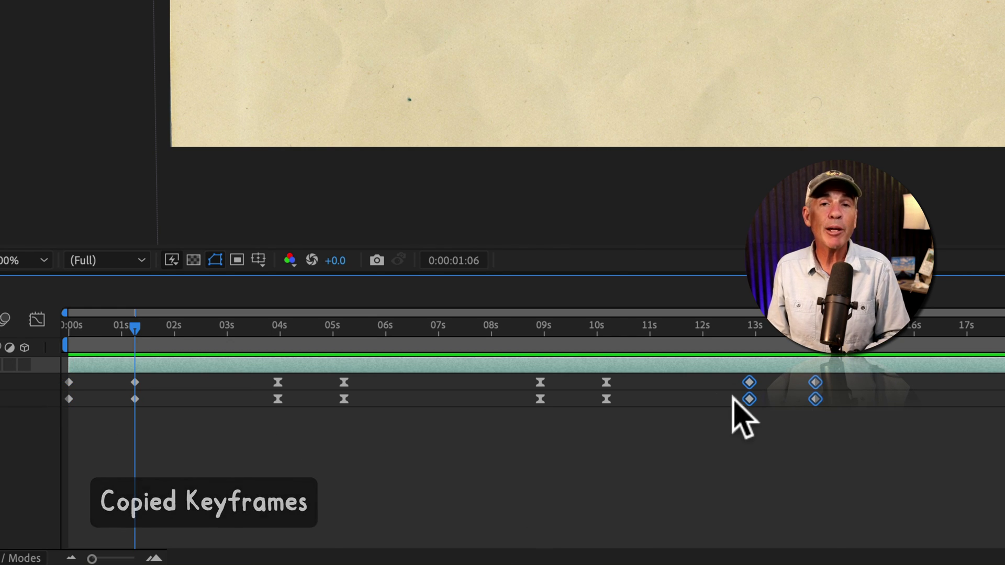
drag(444, 475, 274, 385)
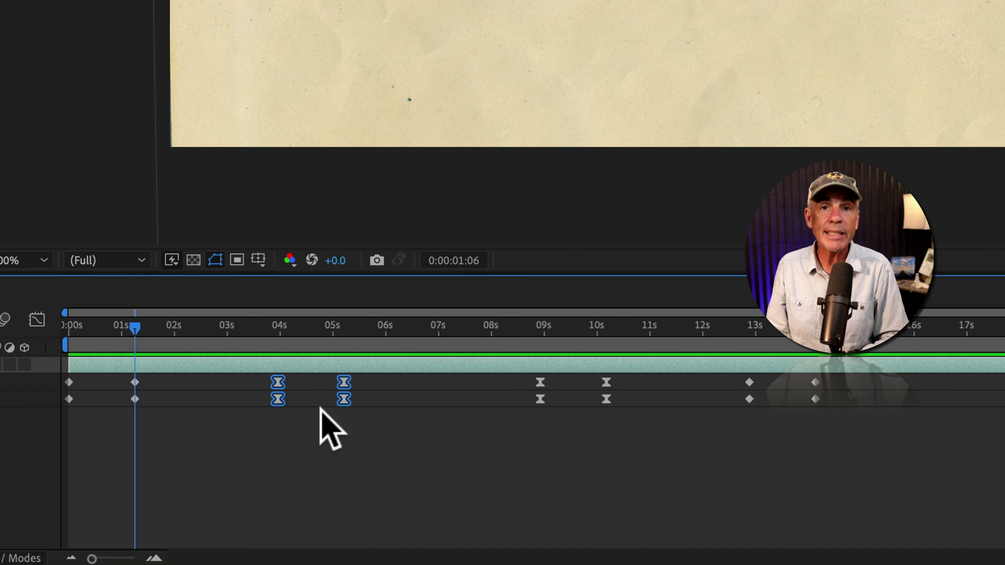
drag(636, 428, 526, 385)
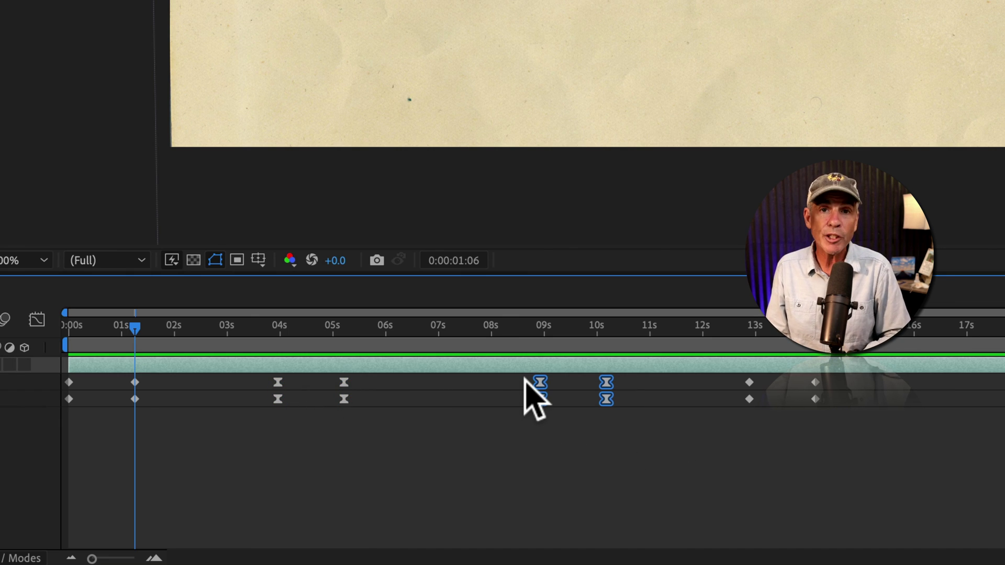